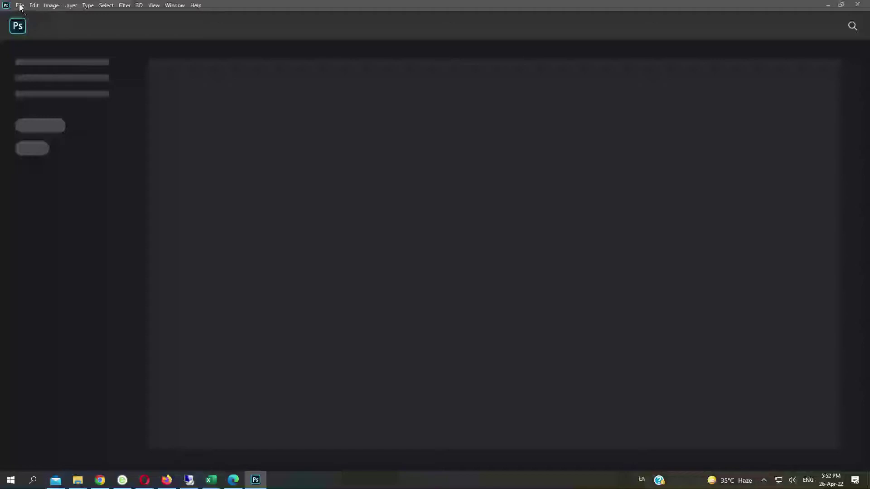
Open 166561-freckles-women-face-brunette-748x421.jpg and convert its Background into Layer 0.
click(20, 6)
click(25, 21)
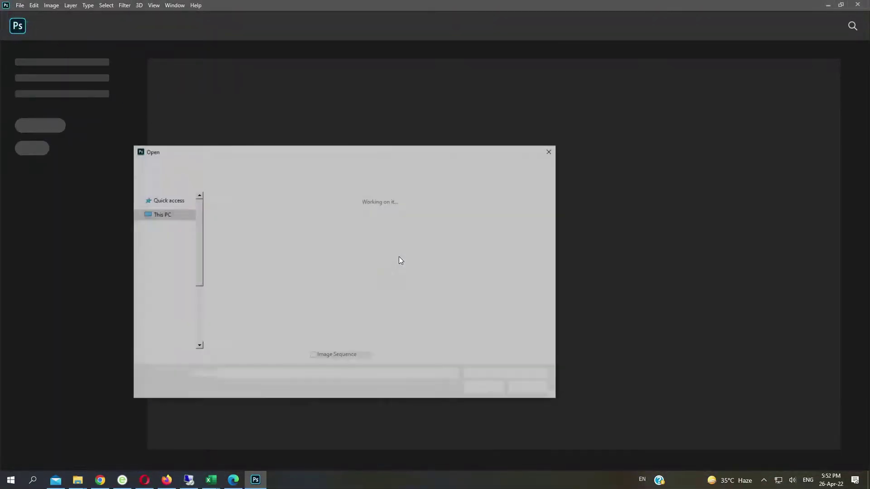
click(390, 252)
click(480, 387)
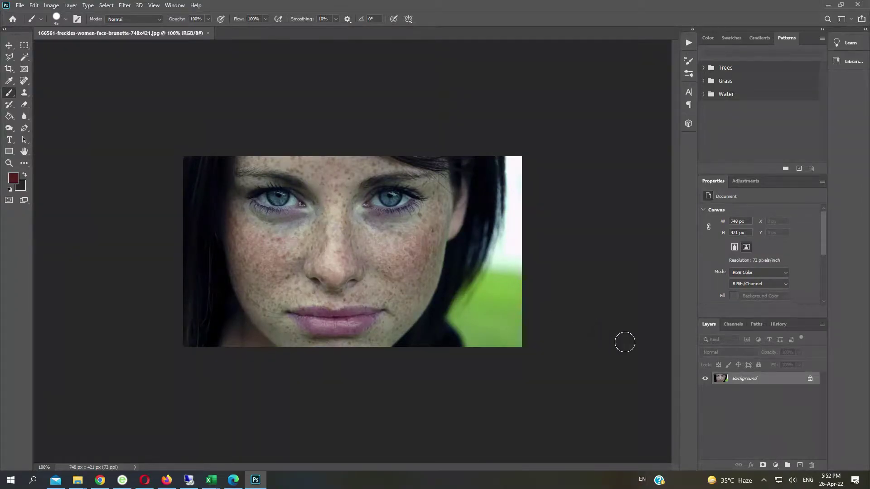
double_click(738, 378)
click(509, 143)
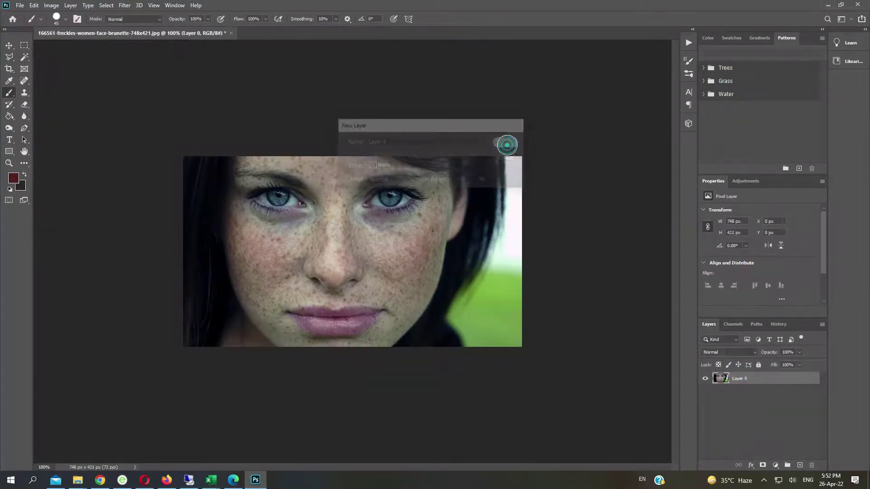
In Quick Mask, brush red mask over the forehead, nose, jawline and cheeks.
key(q)
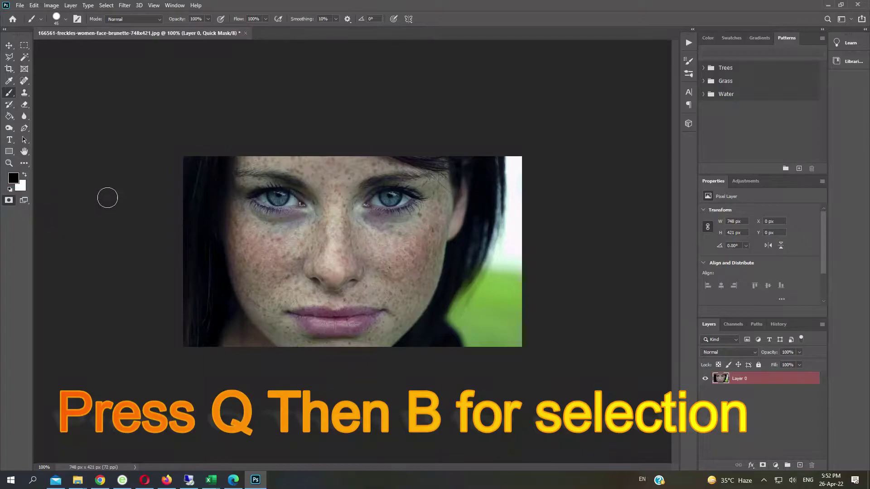
drag(353, 167, 250, 162)
mouse_move(351, 166)
mouse_down()
mouse_move(322, 216)
mouse_move(290, 229)
mouse_move(236, 218)
mouse_move(242, 304)
mouse_move(263, 337)
mouse_move(289, 349)
mouse_move(367, 351)
mouse_move(396, 325)
mouse_up()
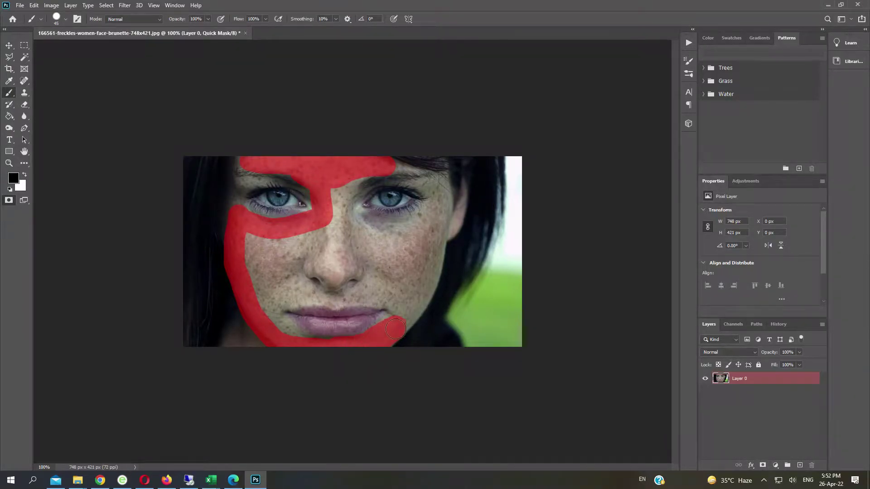
mouse_move(394, 329)
mouse_down()
mouse_move(433, 277)
mouse_move(443, 181)
mouse_move(411, 223)
mouse_move(379, 226)
mouse_move(346, 215)
mouse_move(340, 185)
mouse_move(333, 226)
mouse_move(264, 238)
mouse_move(245, 253)
mouse_move(419, 242)
mouse_move(427, 257)
mouse_move(425, 234)
mouse_up()
mouse_move(421, 272)
mouse_down()
mouse_move(405, 308)
mouse_move(354, 258)
mouse_move(271, 262)
mouse_move(402, 269)
mouse_move(267, 277)
mouse_move(394, 285)
mouse_move(305, 283)
mouse_move(260, 297)
mouse_move(388, 294)
mouse_up()
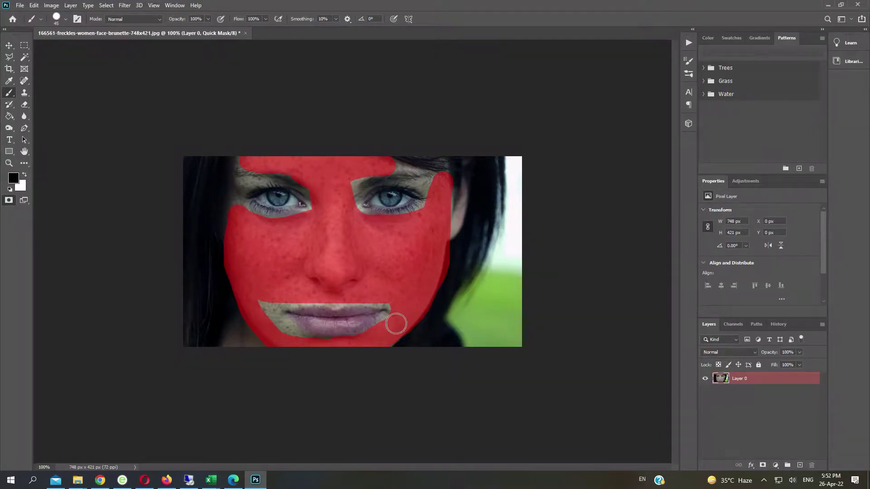
key(ctrl+plus)
key(ctrl+plus)
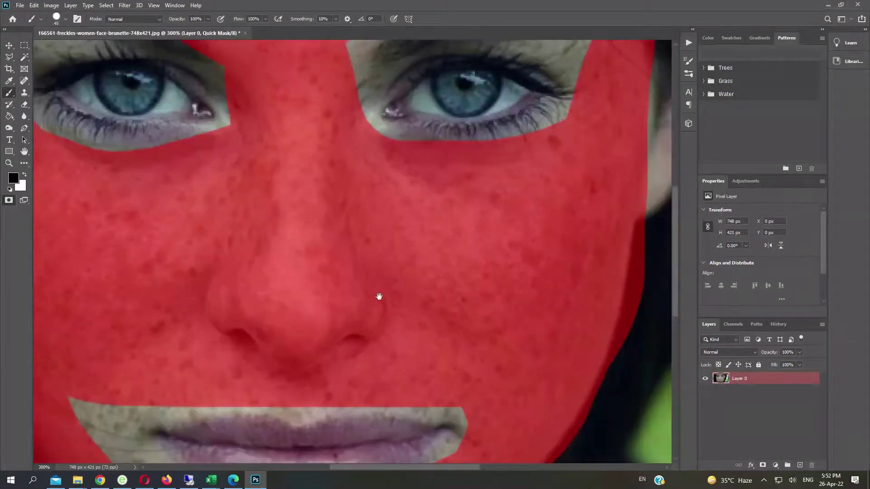
With a smaller brush, mask the skin tightly around both lip corners.
drag(379, 295, 431, 122)
drag(204, 195, 170, 276)
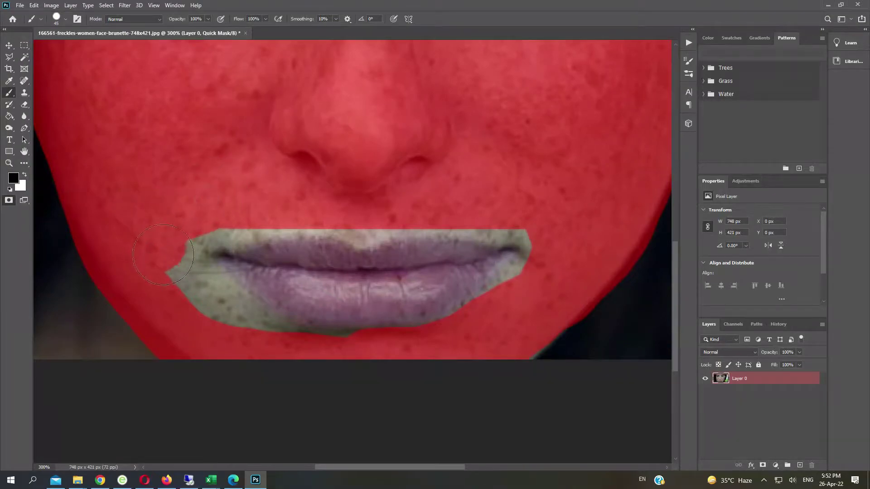
key(bracketleft)
key(bracketleft)
key(bracketleft)
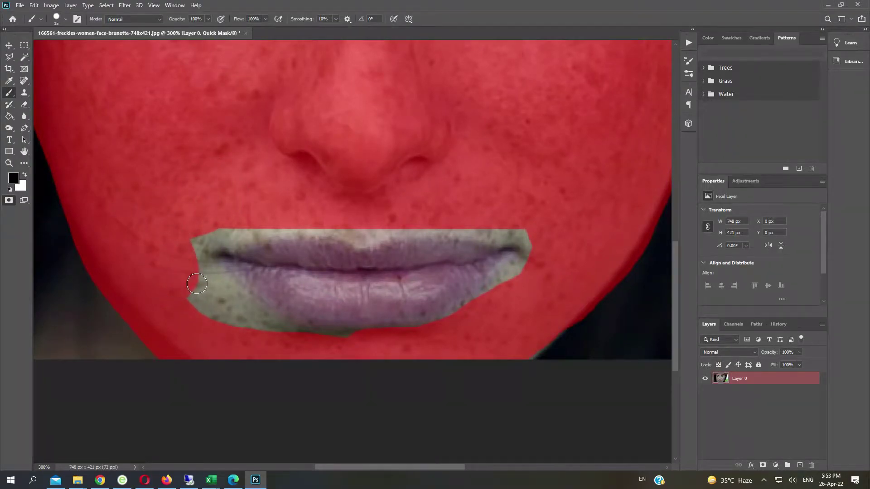
mouse_move(191, 280)
mouse_down()
mouse_move(244, 315)
mouse_move(225, 318)
mouse_move(326, 342)
mouse_move(390, 344)
mouse_move(450, 329)
mouse_up()
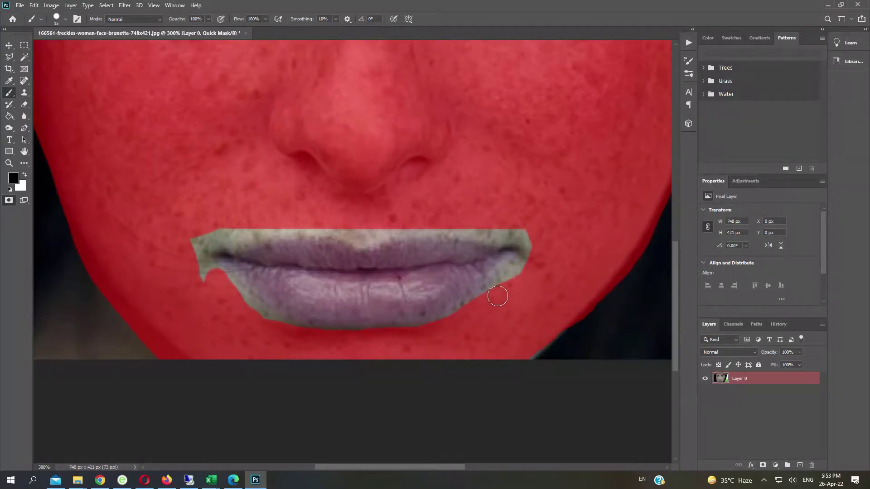
mouse_move(497, 297)
mouse_down()
mouse_move(529, 253)
mouse_move(516, 231)
mouse_move(471, 221)
mouse_move(391, 219)
mouse_move(366, 236)
mouse_move(305, 222)
mouse_move(186, 241)
mouse_move(195, 281)
mouse_move(212, 278)
mouse_move(263, 330)
mouse_up()
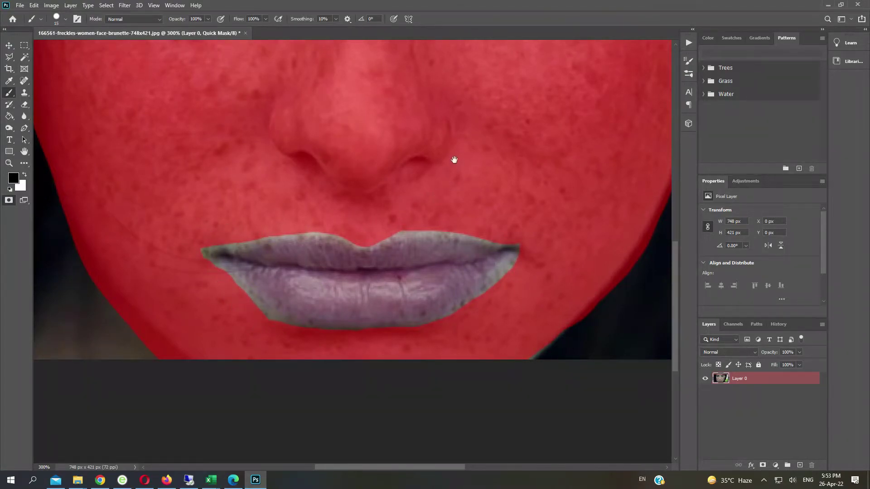
Mask the skin around the right eye, under its lashes and up to the brow.
drag(454, 160, 346, 365)
mouse_move(320, 176)
mouse_down()
mouse_move(323, 168)
mouse_move(361, 198)
mouse_up()
mouse_move(454, 192)
mouse_down()
mouse_move(507, 148)
mouse_move(394, 193)
mouse_move(335, 183)
mouse_up()
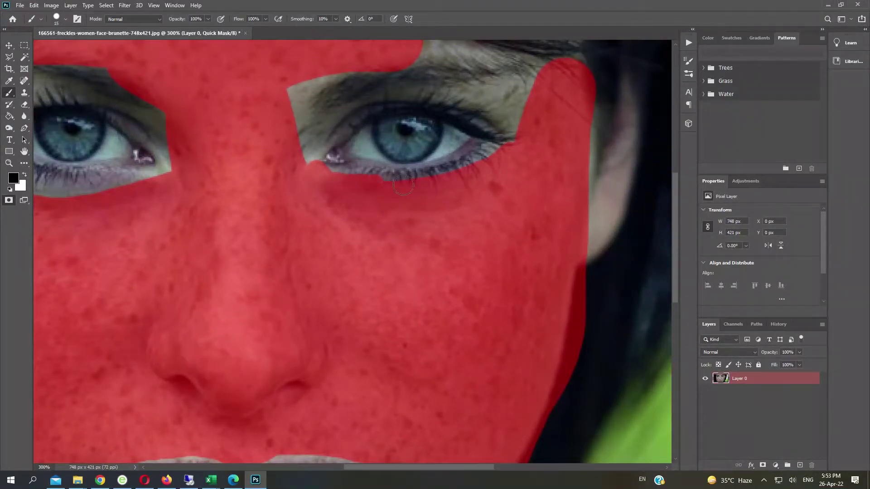
mouse_move(510, 142)
mouse_down()
mouse_move(507, 118)
mouse_move(468, 90)
mouse_move(432, 84)
mouse_move(342, 107)
mouse_move(314, 165)
mouse_move(293, 93)
mouse_move(333, 72)
mouse_move(302, 111)
mouse_up()
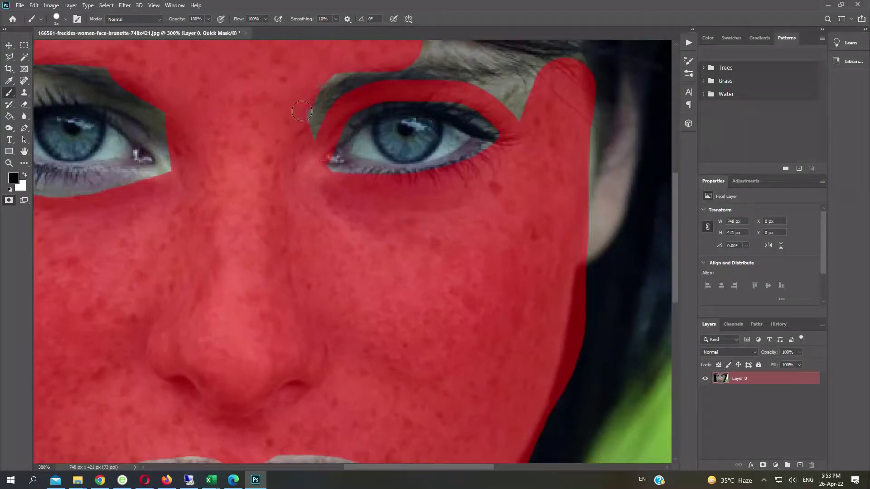
mouse_move(532, 81)
mouse_down()
mouse_move(536, 112)
mouse_move(483, 83)
mouse_move(524, 85)
mouse_move(521, 105)
mouse_move(471, 85)
mouse_move(541, 116)
mouse_move(582, 184)
mouse_move(591, 245)
mouse_move(611, 215)
mouse_move(622, 122)
mouse_move(613, 91)
mouse_move(598, 208)
mouse_move(596, 193)
mouse_up()
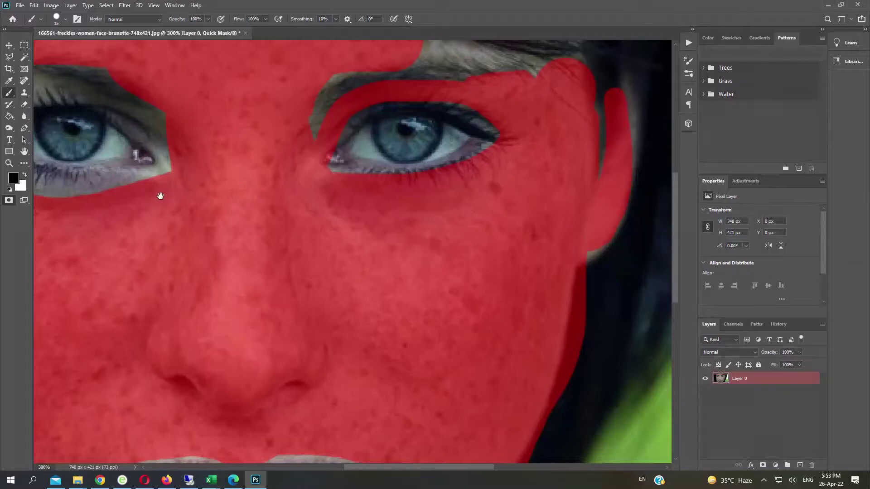
Mask the skin along the left eye's lashes and around the eyebrow.
drag(159, 196, 458, 257)
mouse_move(271, 216)
mouse_down()
mouse_move(397, 245)
mouse_move(452, 238)
mouse_move(323, 249)
mouse_move(249, 196)
mouse_move(221, 242)
mouse_move(235, 178)
mouse_move(257, 145)
mouse_move(311, 132)
mouse_move(381, 149)
mouse_move(443, 180)
mouse_move(471, 219)
mouse_move(455, 188)
mouse_move(330, 154)
mouse_move(266, 169)
mouse_move(263, 154)
mouse_up()
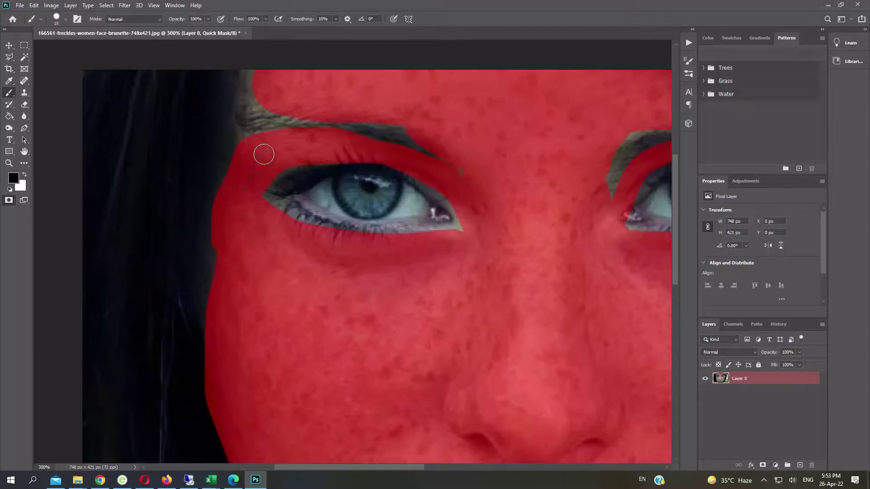
drag(276, 197, 280, 216)
drag(453, 238, 390, 378)
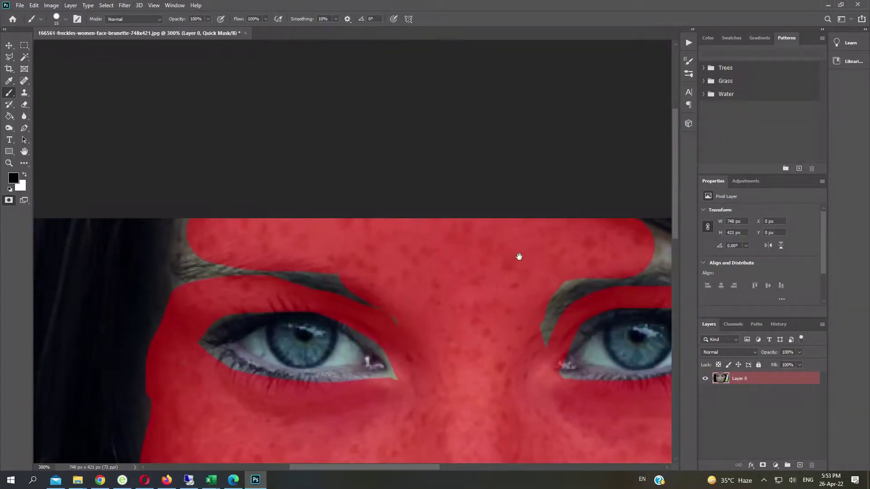
drag(519, 257, 328, 230)
mouse_move(470, 216)
mouse_down()
mouse_move(511, 224)
mouse_move(462, 222)
mouse_move(528, 224)
mouse_move(591, 242)
mouse_move(570, 261)
mouse_up()
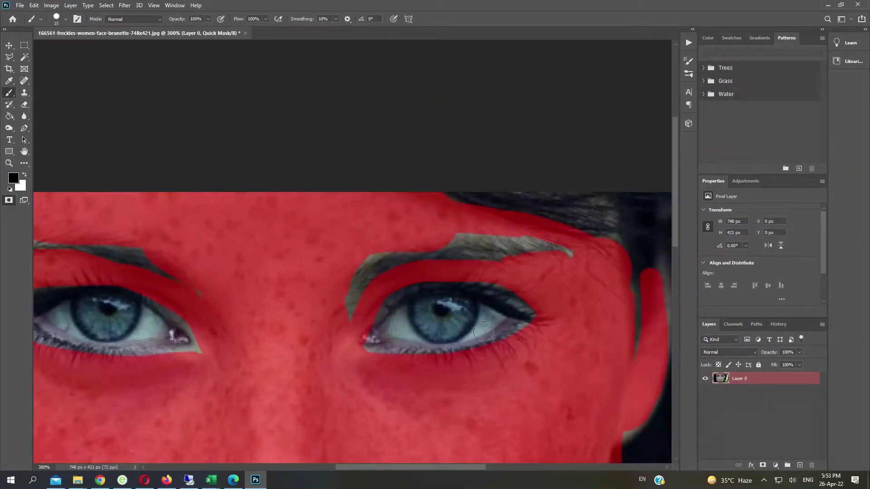
Fit the image on screen and turn the quick mask into an inverted skin selection.
key(ctrl+1)
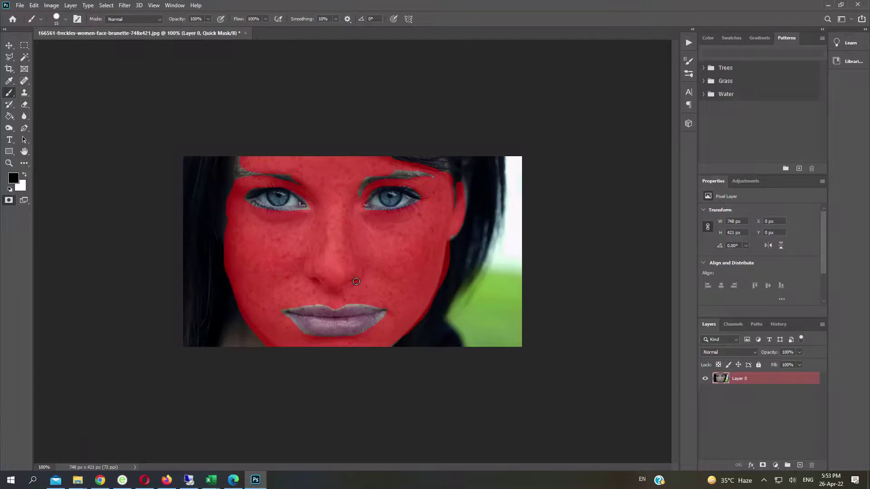
key(q)
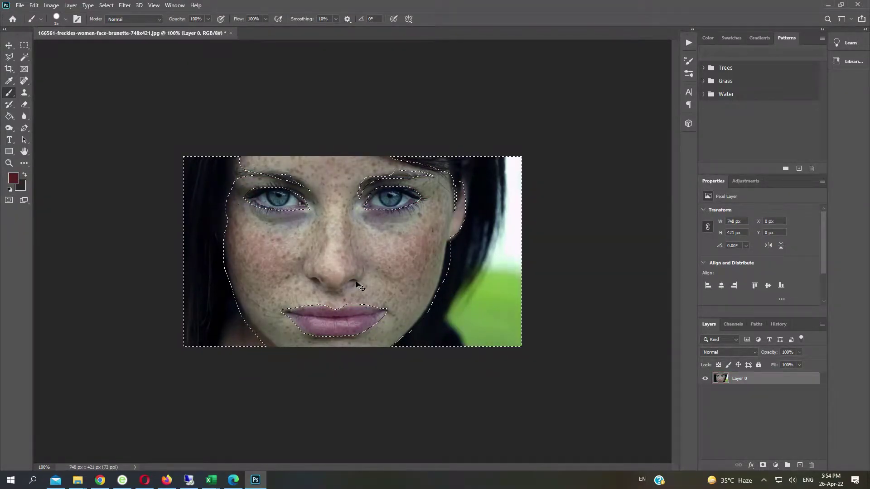
key(ctrl+shift+i)
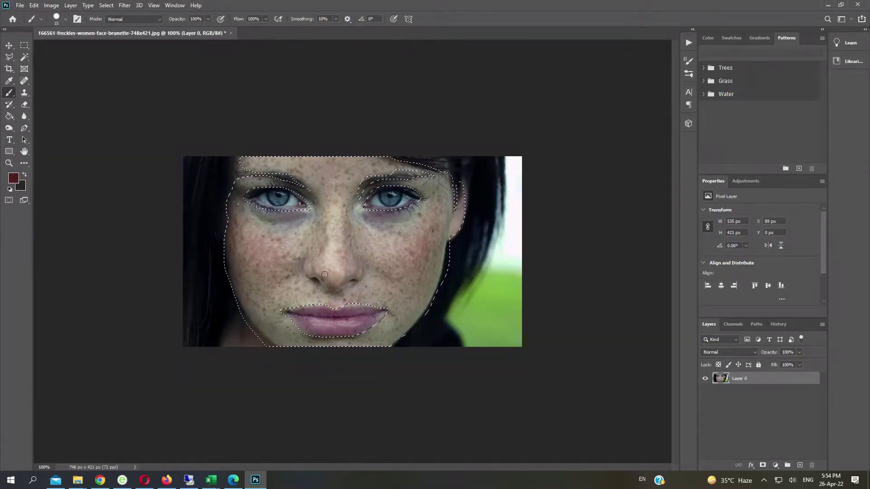
Apply Imagenomic Portraiture with the Smoothing: High preset to the selected skin, twice.
click(125, 7)
mouse_move(173, 198)
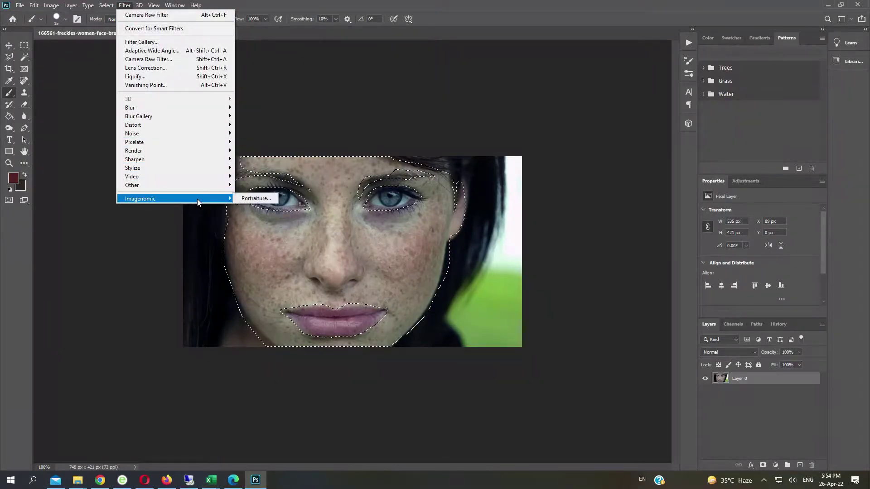
click(251, 199)
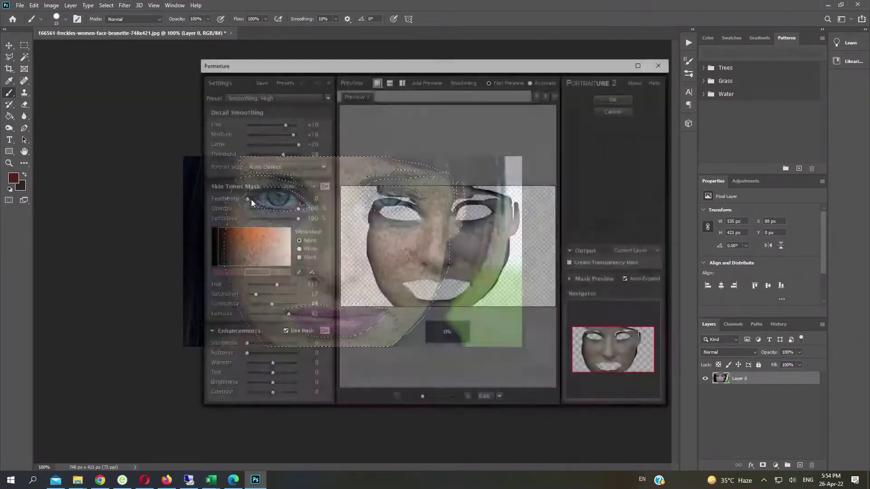
click(264, 95)
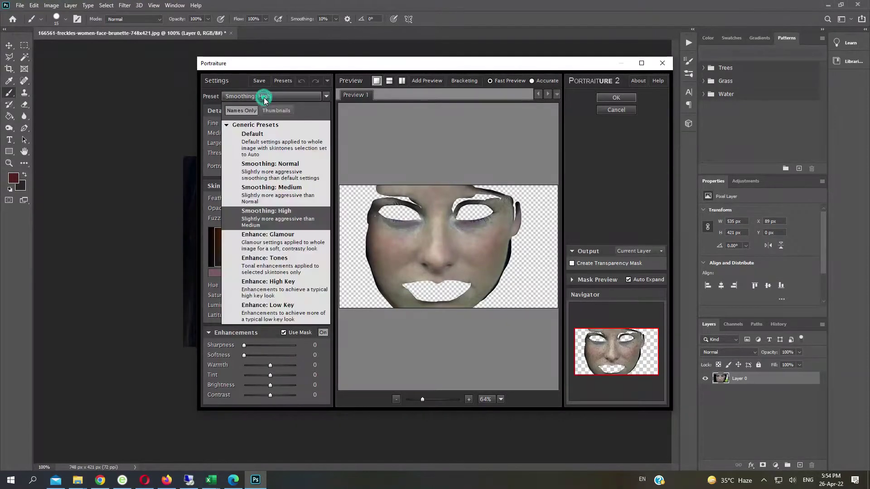
click(283, 215)
click(612, 97)
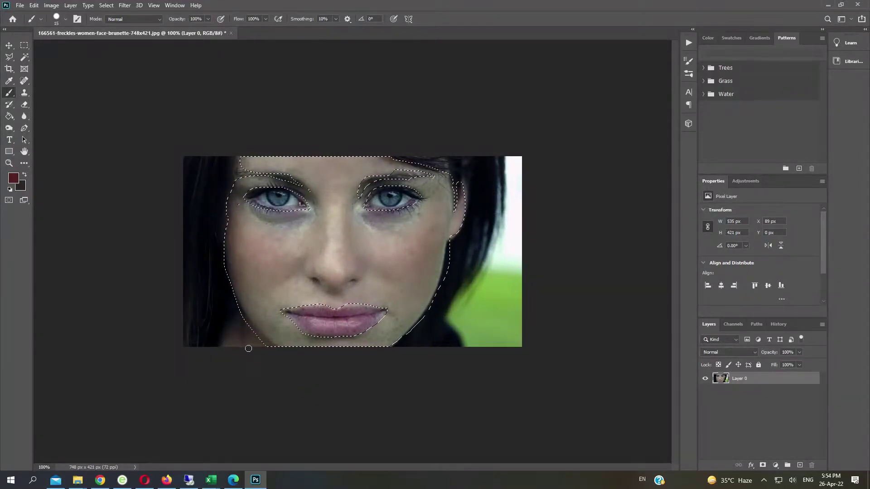
click(107, 5)
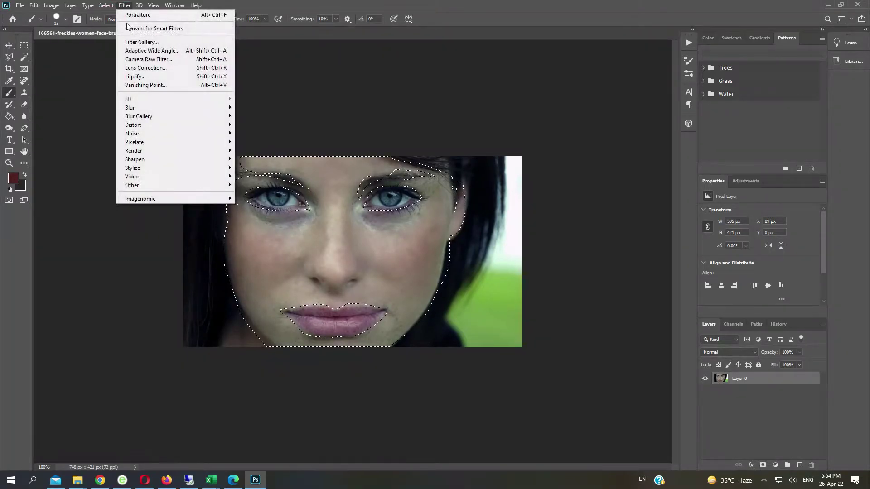
mouse_move(140, 198)
click(247, 199)
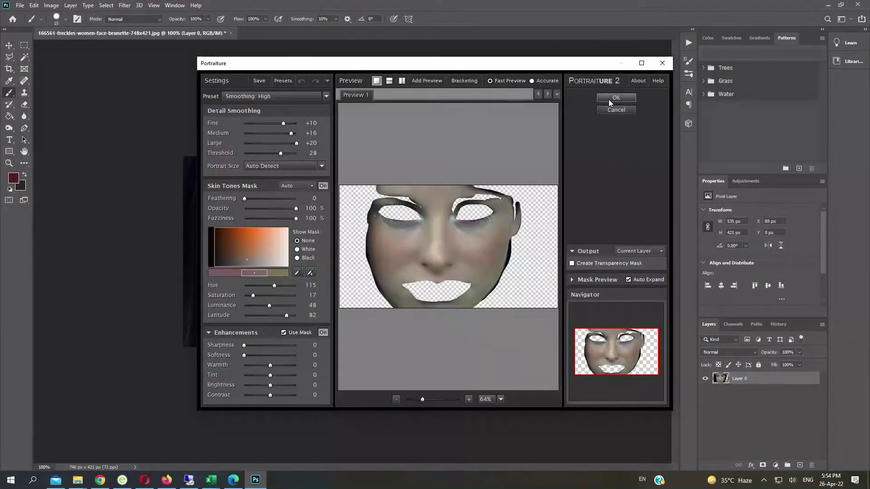
click(608, 99)
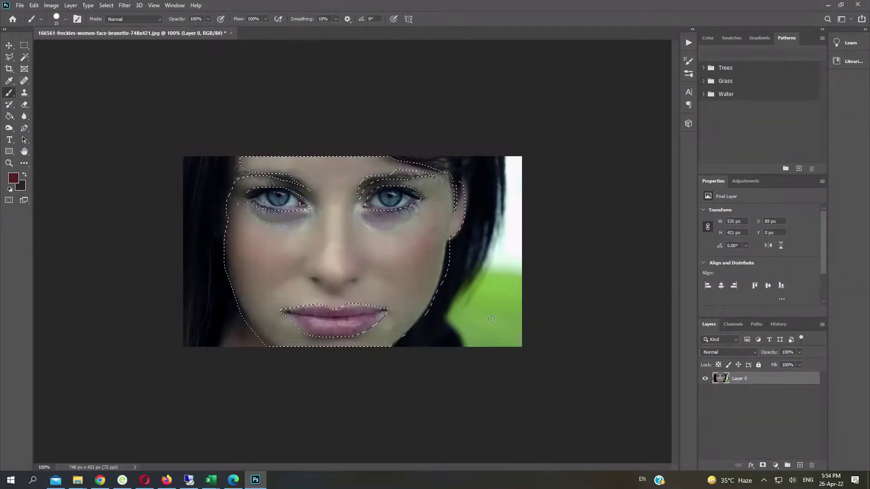
Deselect, soften the skin with the Blur tool, then shade cheeks and nose with Burn.
key(ctrl+d)
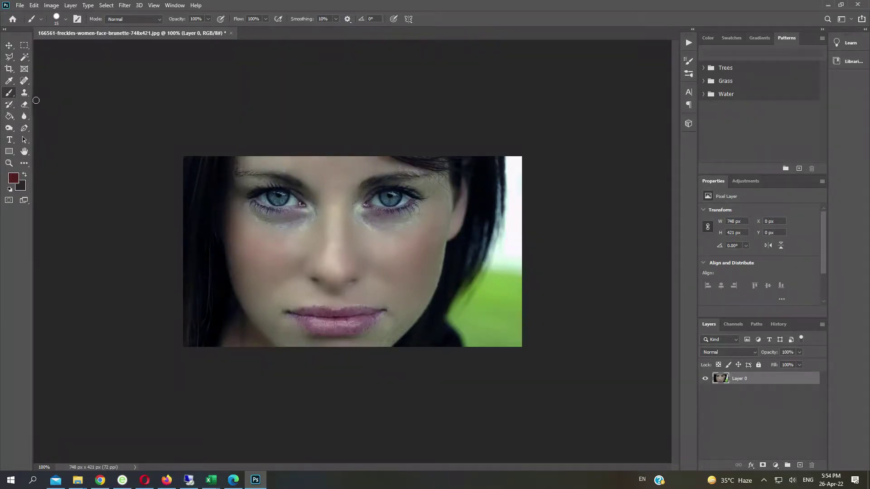
click(24, 115)
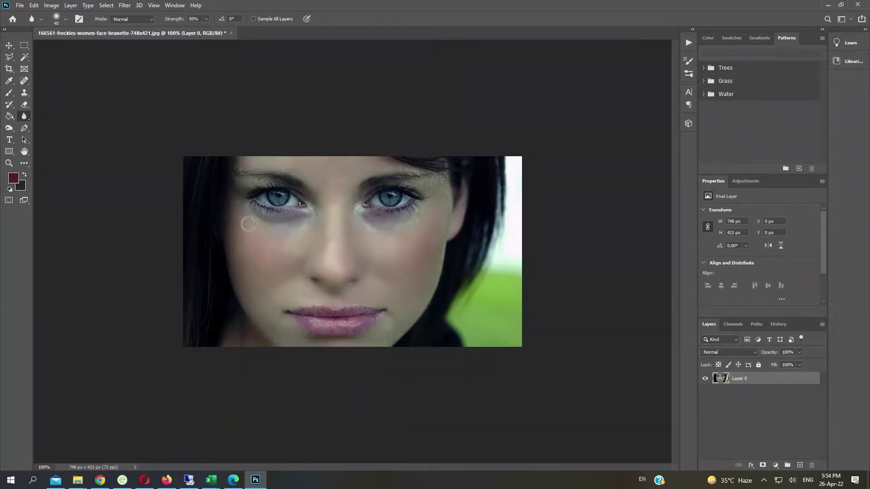
click(5, 132)
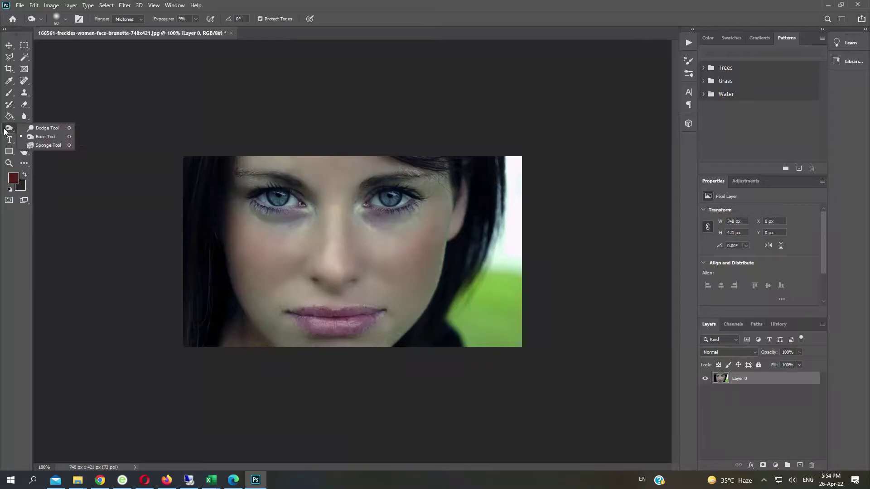
click(12, 131)
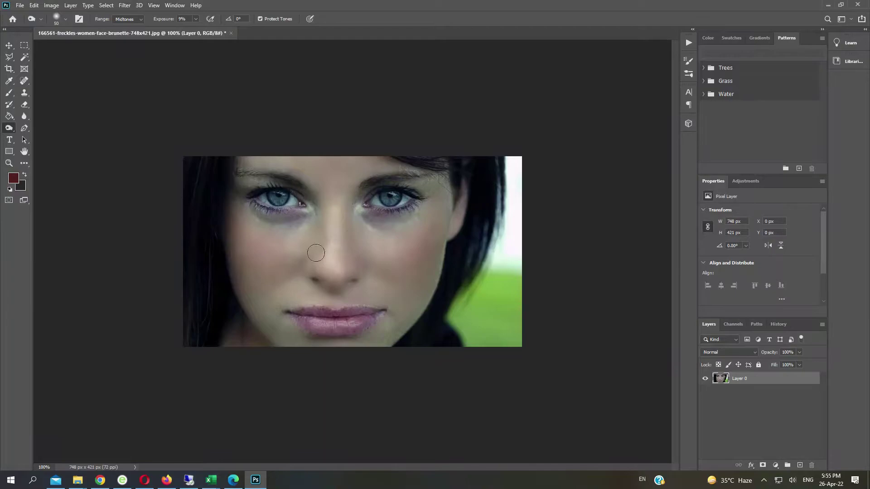
click(57, 6)
mouse_move(66, 29)
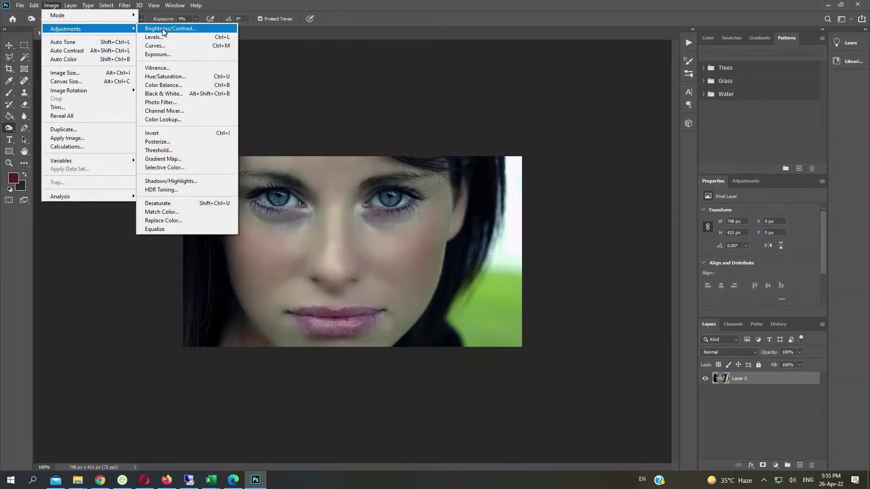
Set Levels midtones to 1.23 and white input to 206.
click(154, 37)
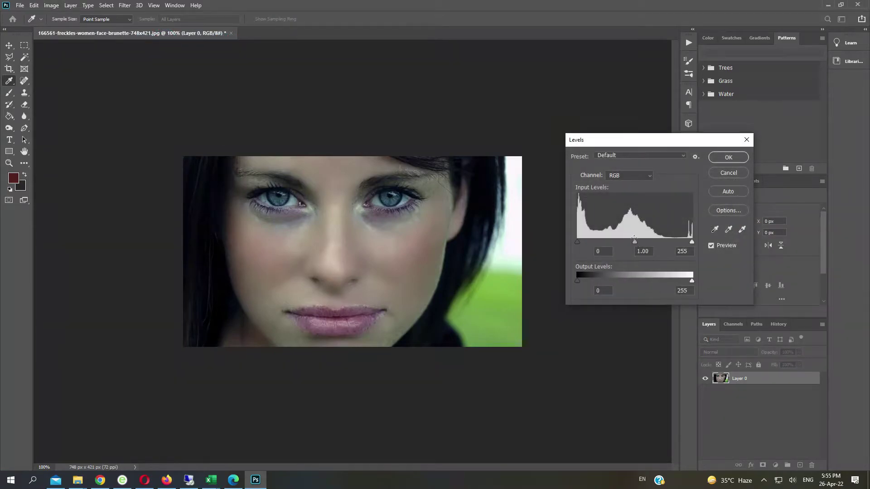
drag(635, 241, 626, 243)
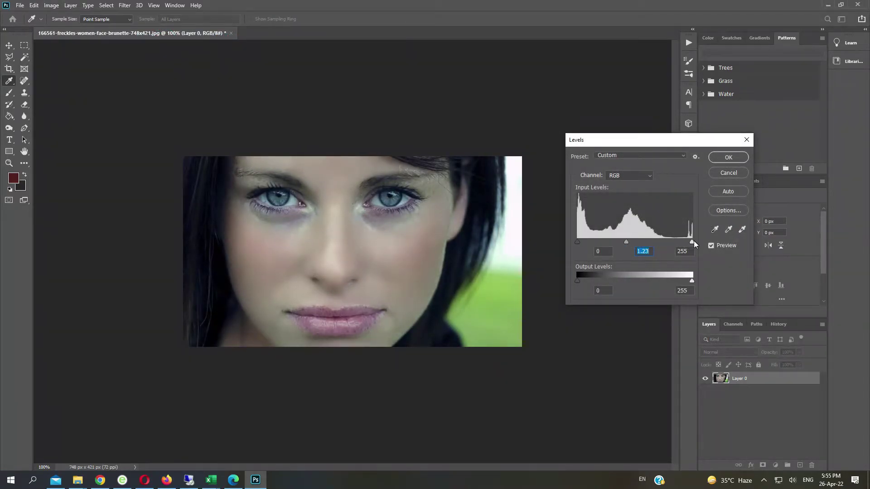
drag(692, 242, 670, 242)
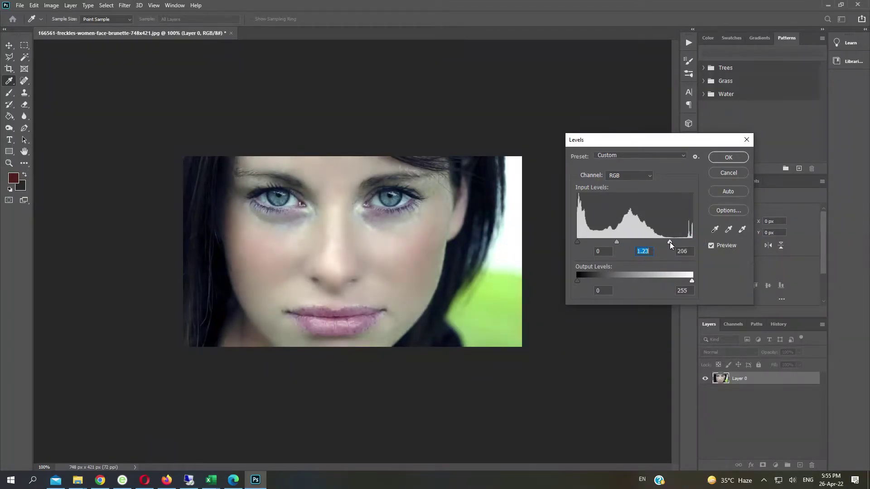
Apply the Levels, then an Exposure adjustment of +0.34 with gamma 0.86.
click(727, 157)
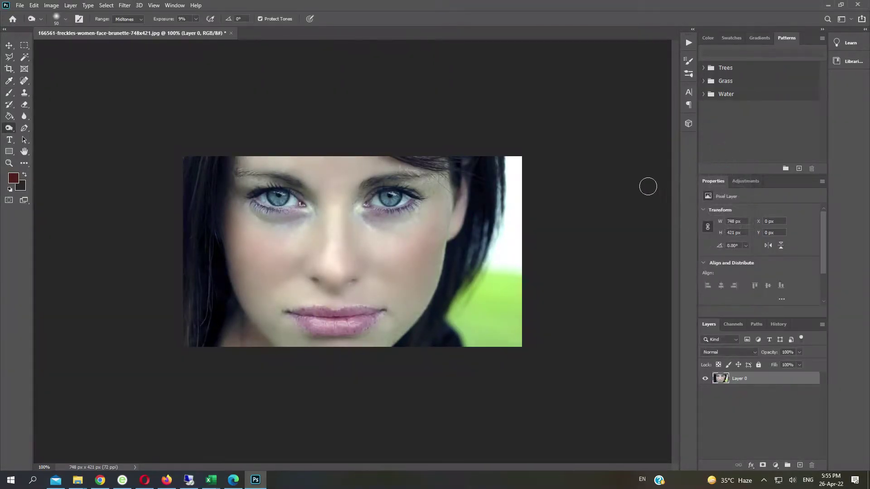
click(69, 7)
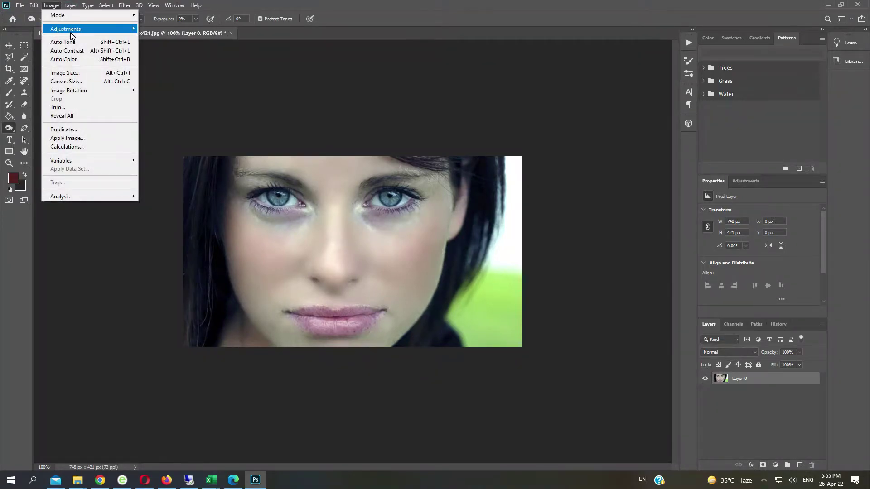
mouse_move(65, 28)
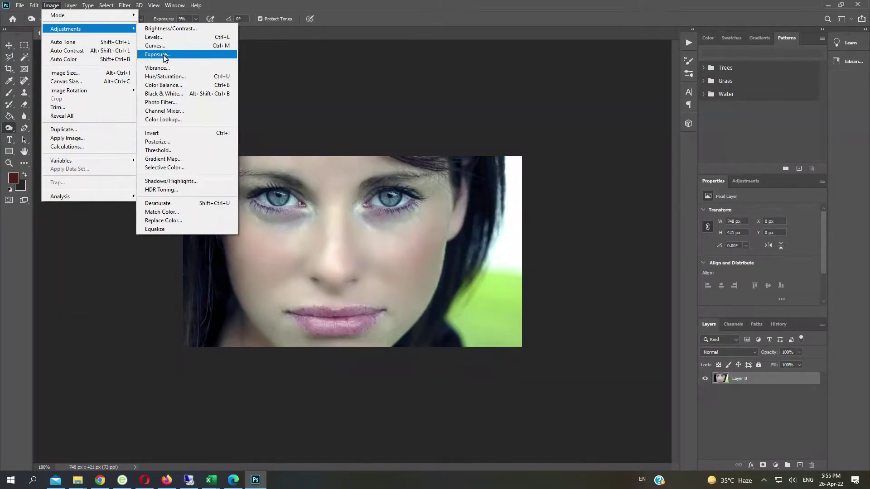
click(160, 54)
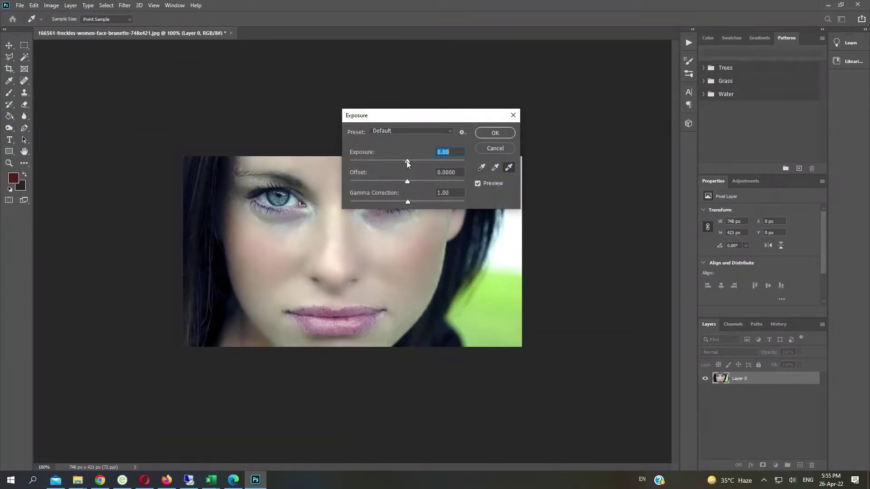
drag(406, 161, 409, 162)
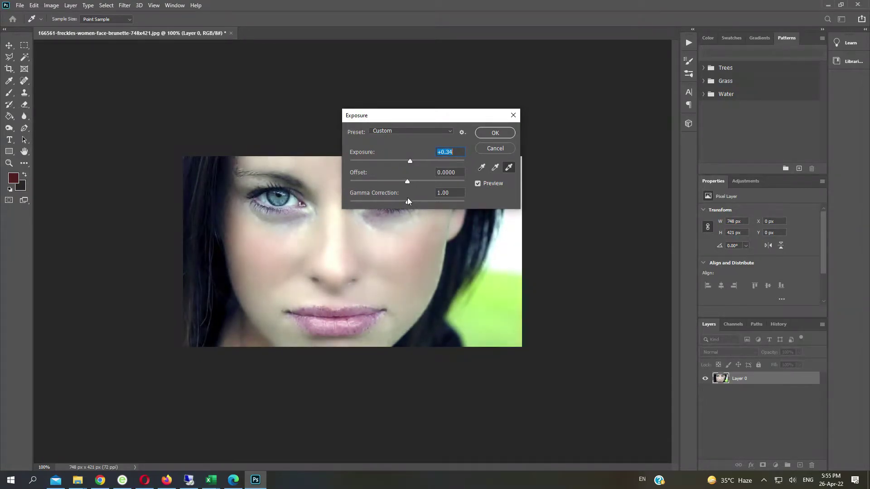
drag(407, 202, 413, 203)
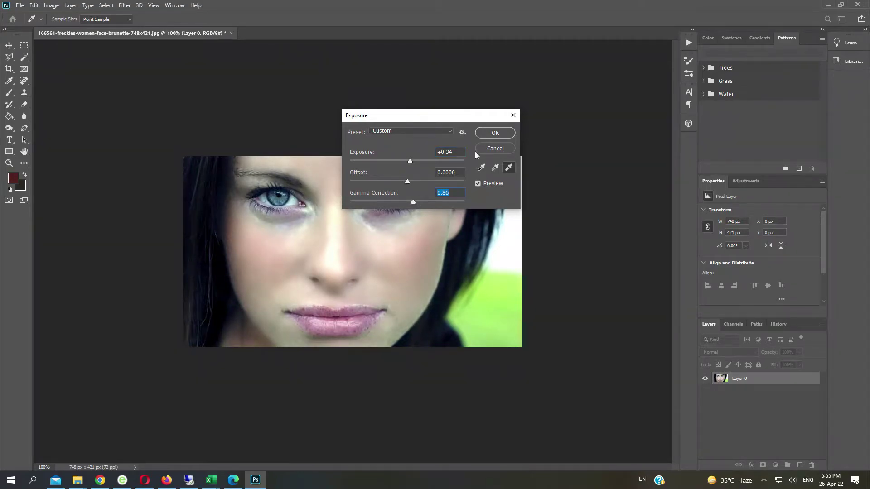
click(494, 134)
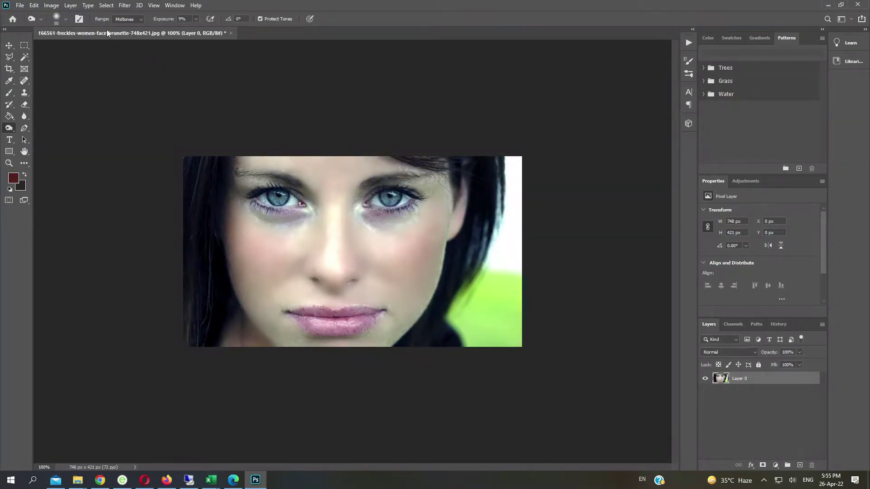
Apply a Color Balance shifting the midtones toward red by +8.
click(54, 6)
mouse_move(66, 28)
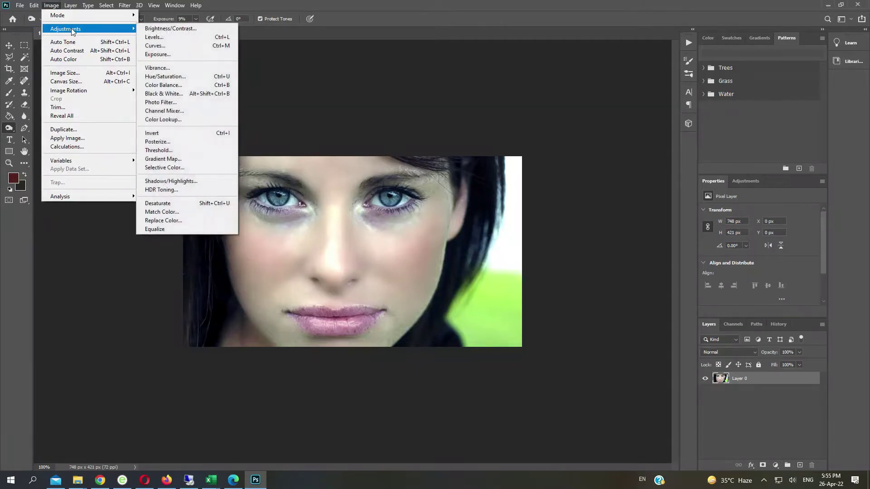
click(168, 85)
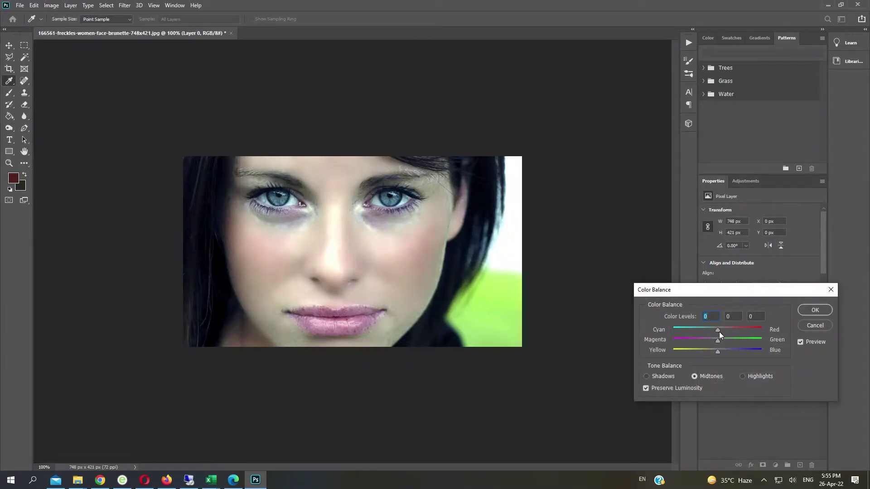
drag(718, 331, 721, 330)
click(811, 310)
Apply a Channel Mixer with the Red source at +99 and Constant at -1.
key(o)
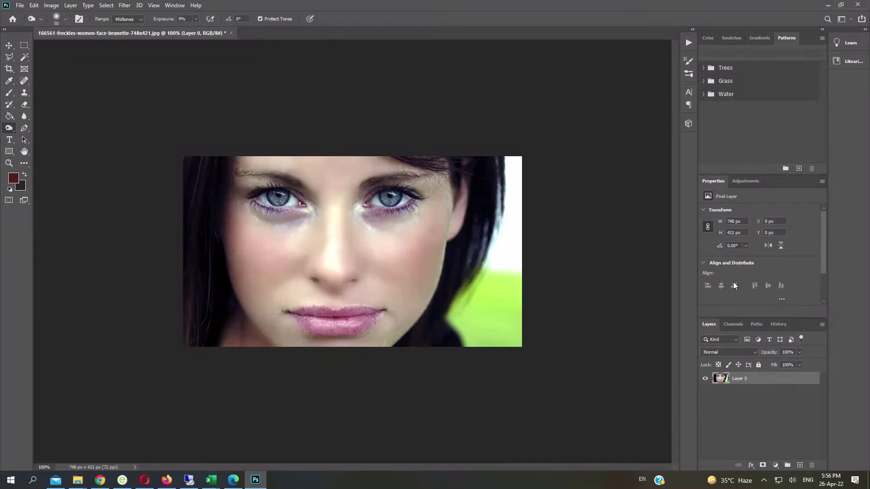
click(52, 5)
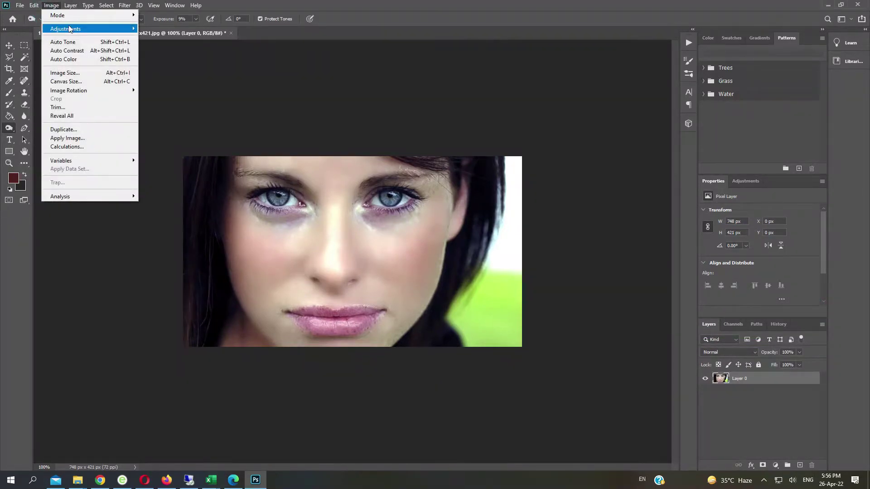
mouse_move(65, 28)
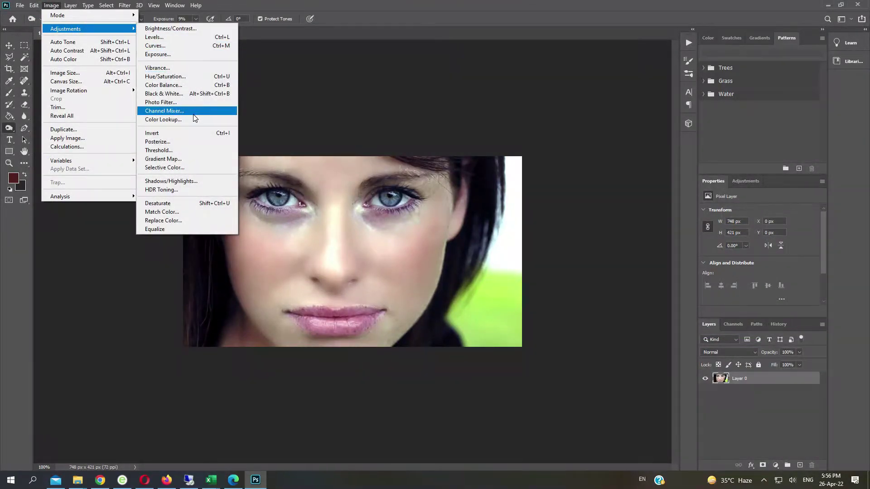
click(184, 112)
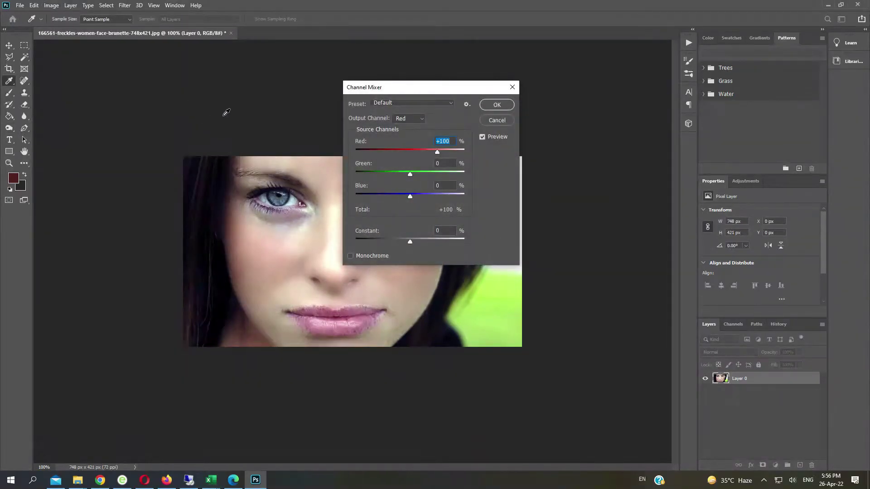
drag(412, 86, 584, 145)
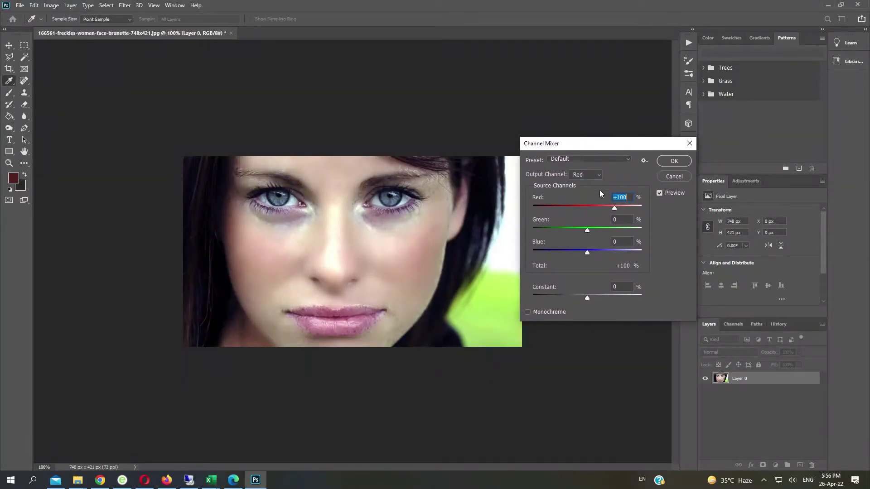
drag(614, 208, 619, 209)
drag(617, 211, 615, 213)
drag(588, 297, 587, 297)
drag(587, 297, 587, 297)
click(665, 162)
key(o)
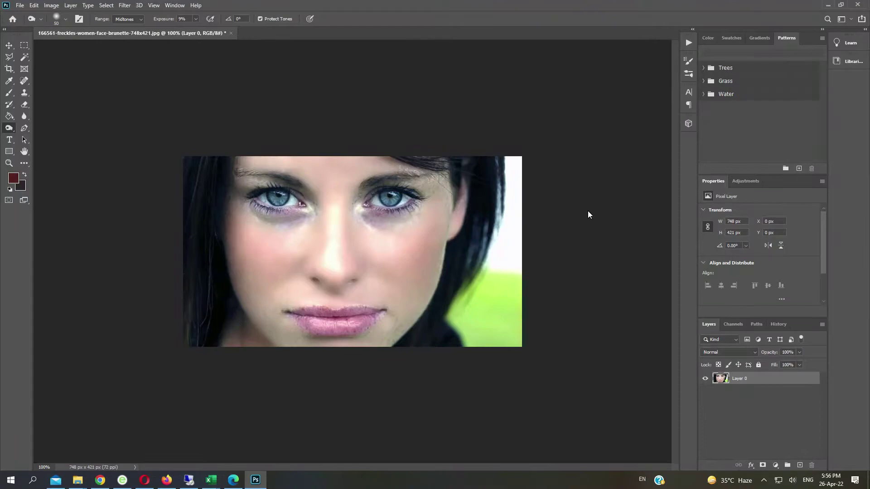
In Camera Raw, warm the white balance (Temperature +7, Tint +13) and pull the exposure down slightly.
key(ctrl+shift+a)
drag(489, 20, 576, 30)
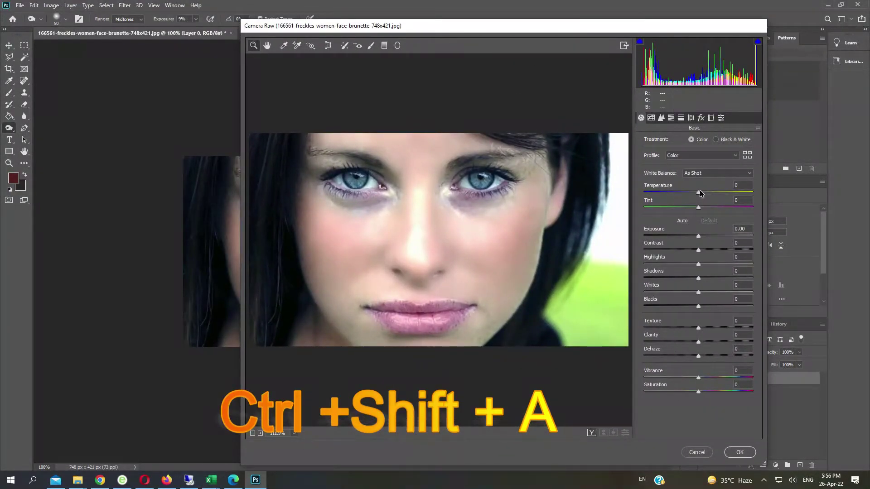
mouse_move(698, 193)
mouse_down()
mouse_move(705, 208)
mouse_move(696, 238)
mouse_move(709, 254)
mouse_up()
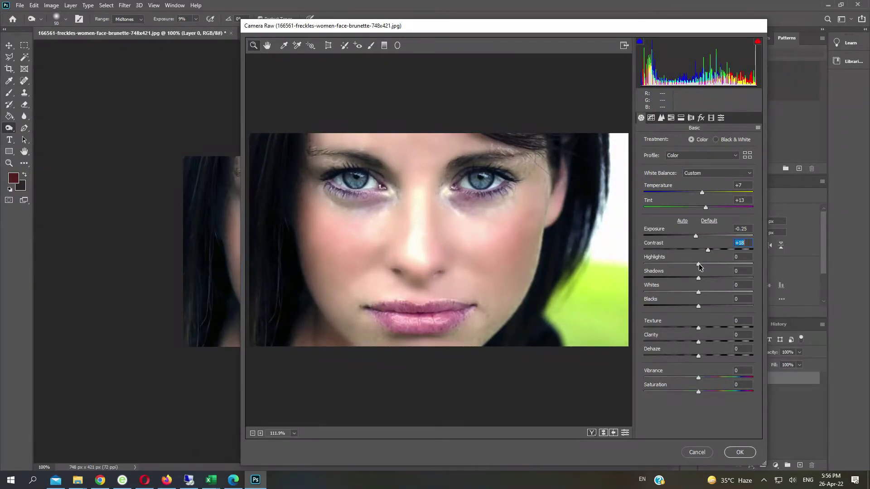
drag(699, 267, 691, 278)
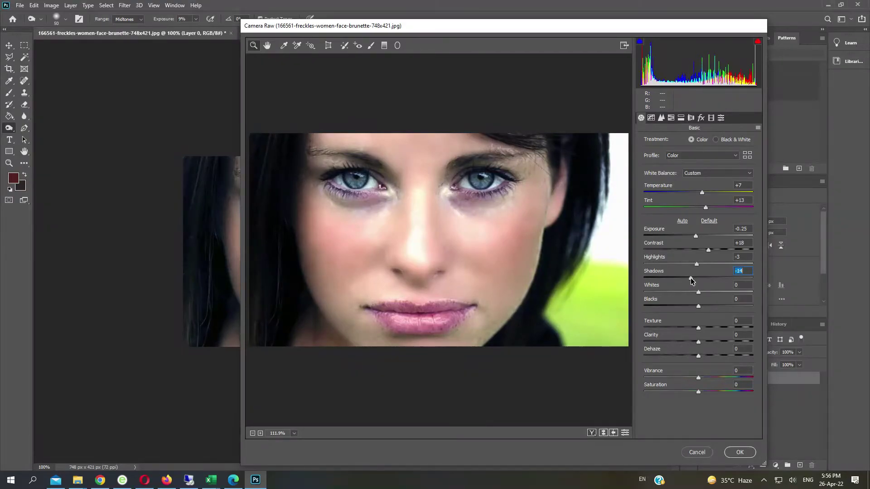
Set Shadows -14, Blacks -8, Texture -22, add a little vibrance and saturation, and apply.
click(698, 292)
drag(698, 306, 694, 306)
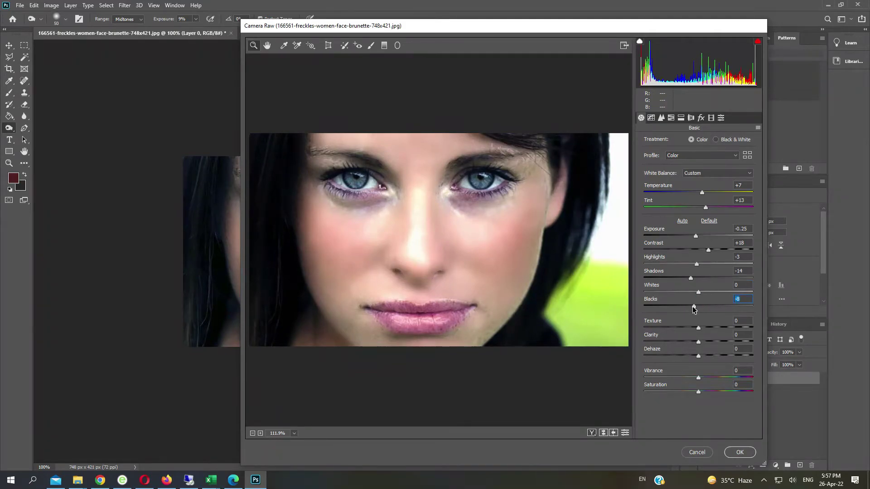
click(700, 331)
mouse_move(699, 327)
mouse_down()
mouse_move(686, 330)
mouse_move(698, 343)
mouse_up()
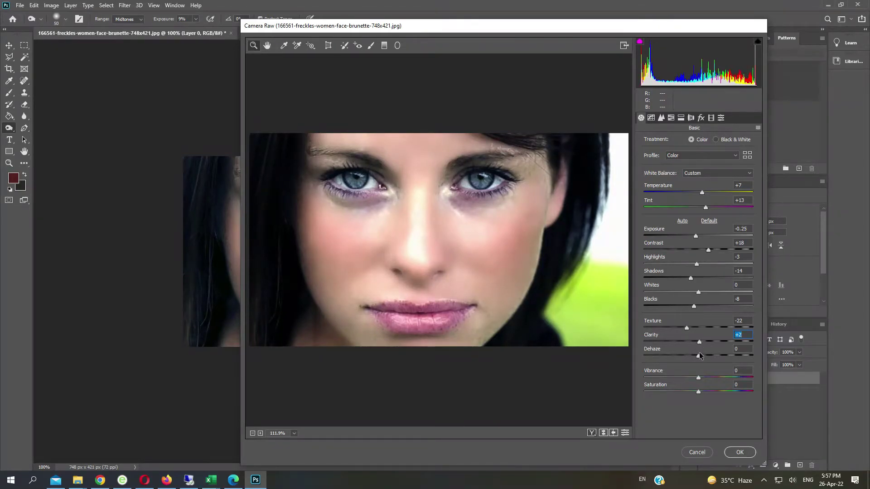
drag(698, 355, 703, 380)
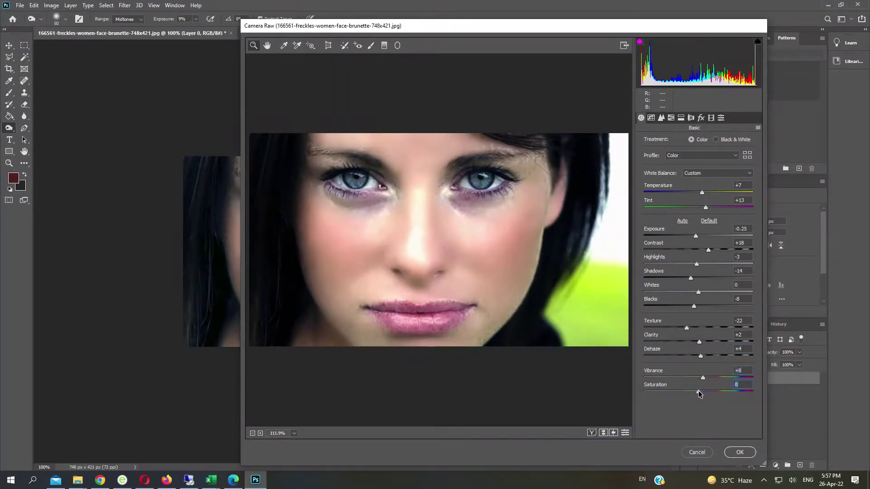
drag(698, 391, 703, 393)
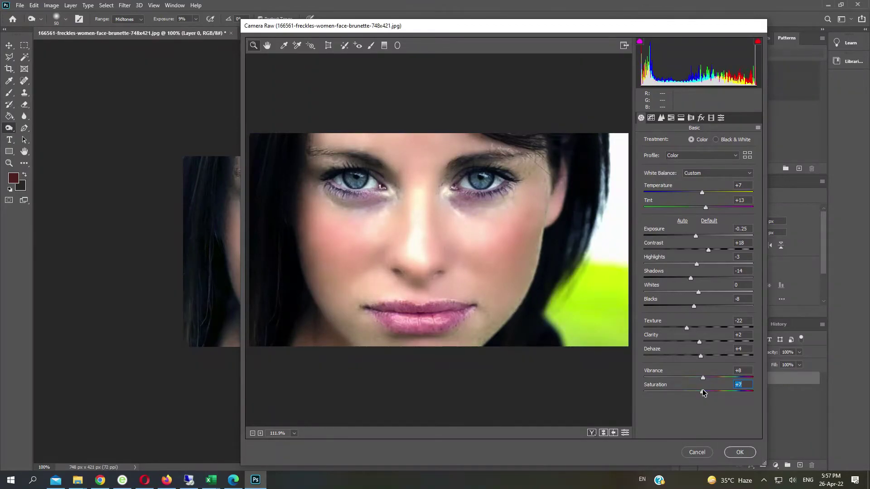
click(739, 452)
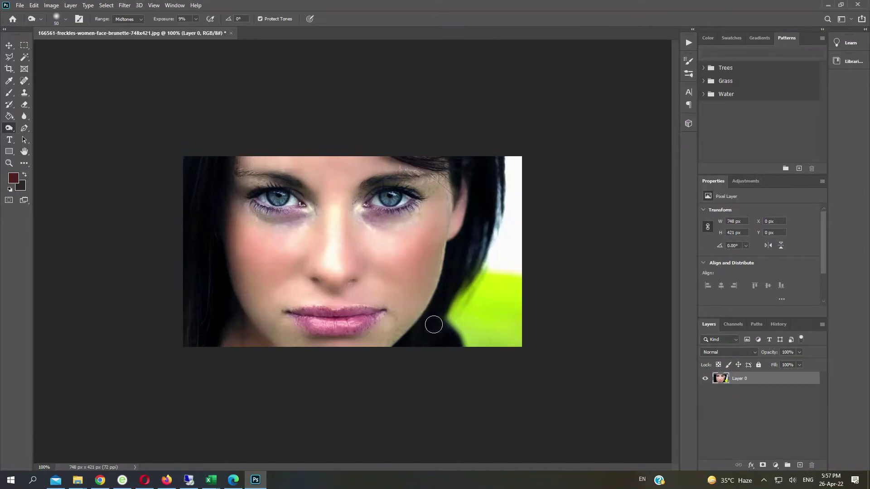
Soften the nose bridge, forehead above the left eye and beside the nose with a size-60 Blur brush.
click(25, 116)
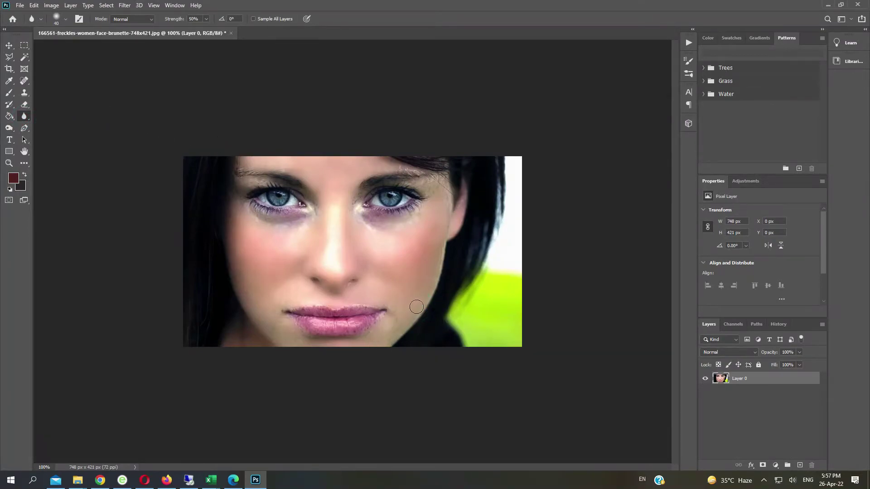
key(bracketright)
key(bracketright)
click(329, 226)
click(253, 180)
click(361, 226)
right_click(9, 128)
click(34, 127)
Shade the left cheek with a size-70 Burn brush at 9% exposure.
right_click(9, 128)
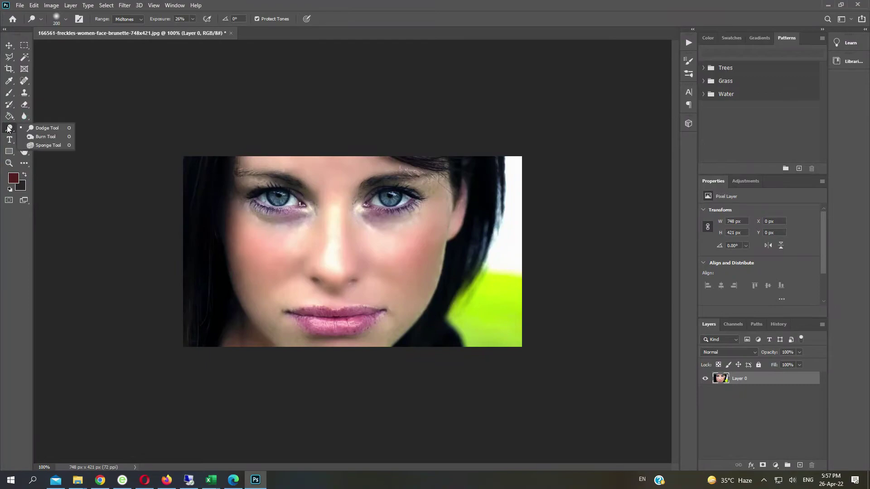
click(45, 137)
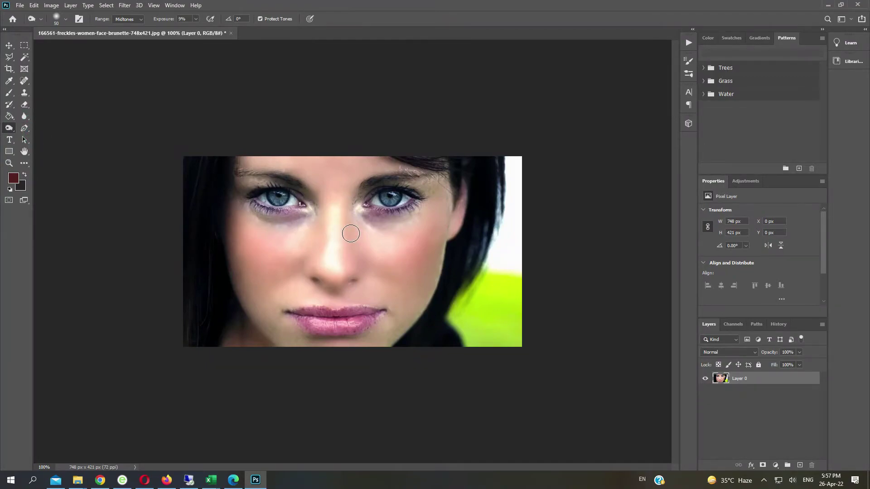
key(bracketright)
key(bracketright)
drag(355, 233, 351, 291)
click(292, 293)
Zoom to 200% on the mouth and burn the skin across the lips.
key(ctrl+plus)
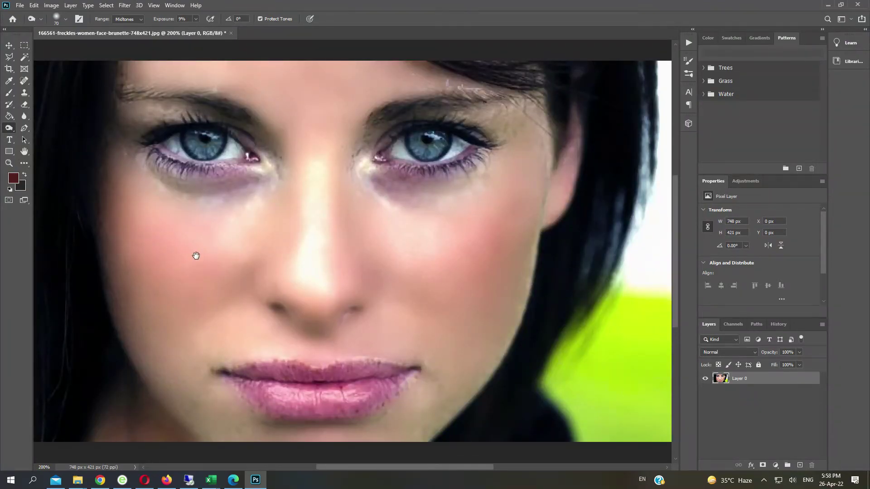
drag(194, 254, 169, 147)
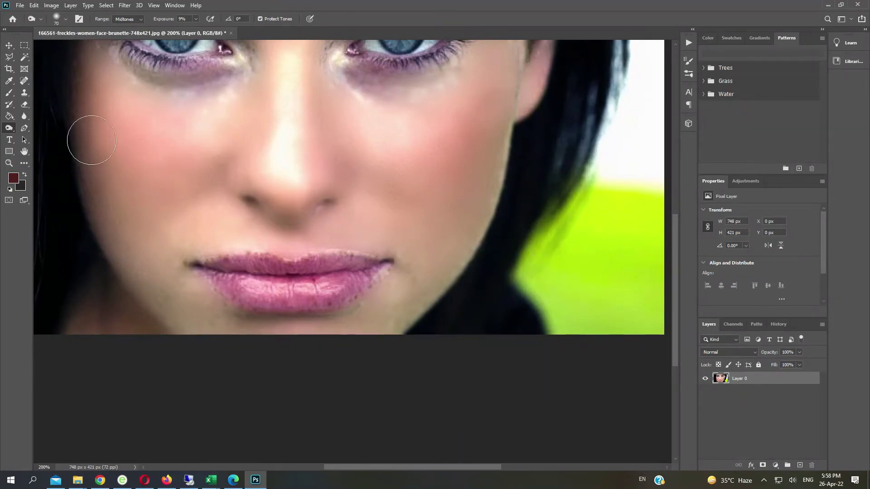
mouse_move(220, 269)
mouse_down()
mouse_move(354, 278)
mouse_move(290, 297)
mouse_move(234, 290)
mouse_up()
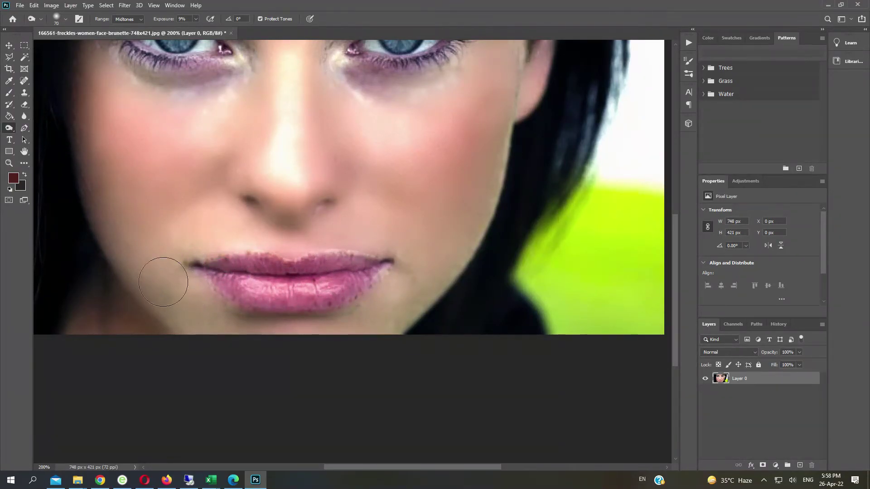
Trace a Polygonal Lasso selection around the upper and lower lip edges, closing at the left corner.
click(10, 58)
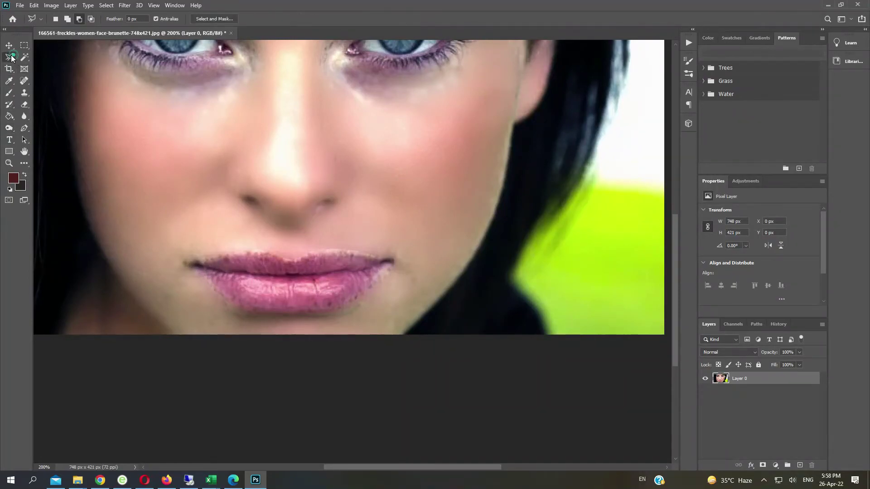
click(195, 258)
click(232, 252)
click(297, 259)
click(314, 252)
click(342, 250)
click(374, 258)
click(382, 270)
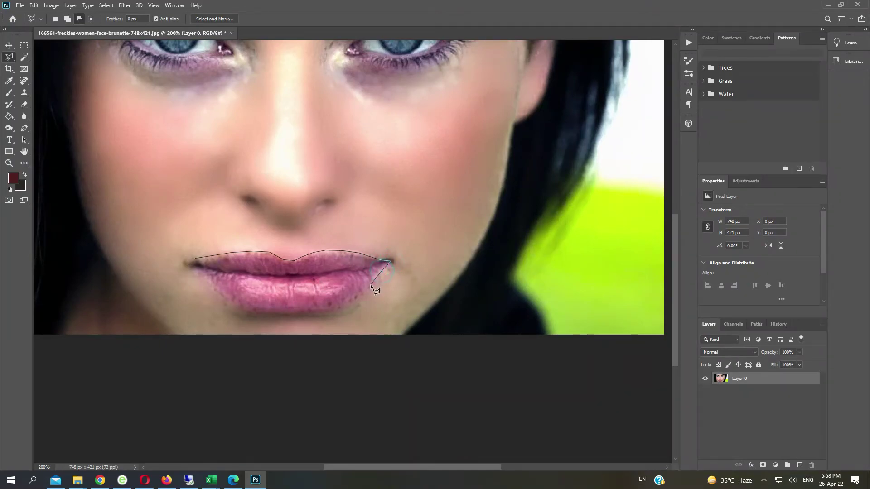
click(334, 309)
click(308, 312)
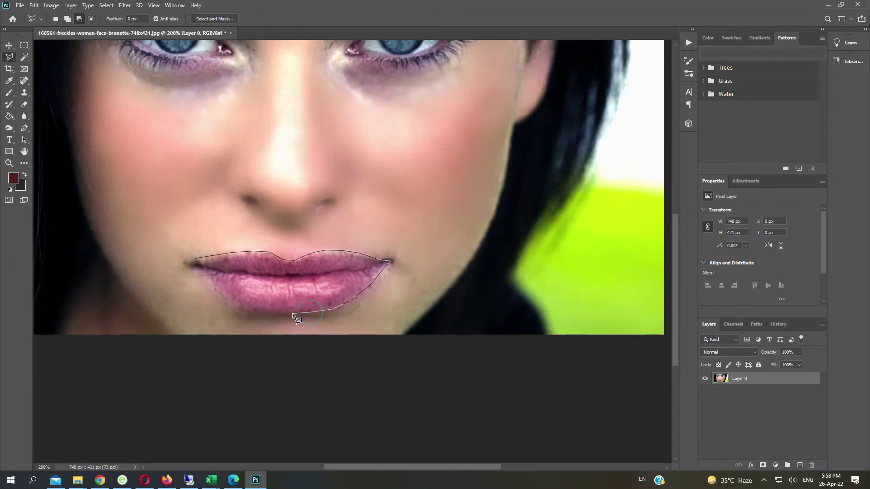
click(269, 313)
click(251, 312)
click(216, 292)
click(203, 279)
click(190, 263)
Tint the lips with Hue +1, Saturation +41, Lightness +7, then deselect and zoom back out.
key(ctrl+u)
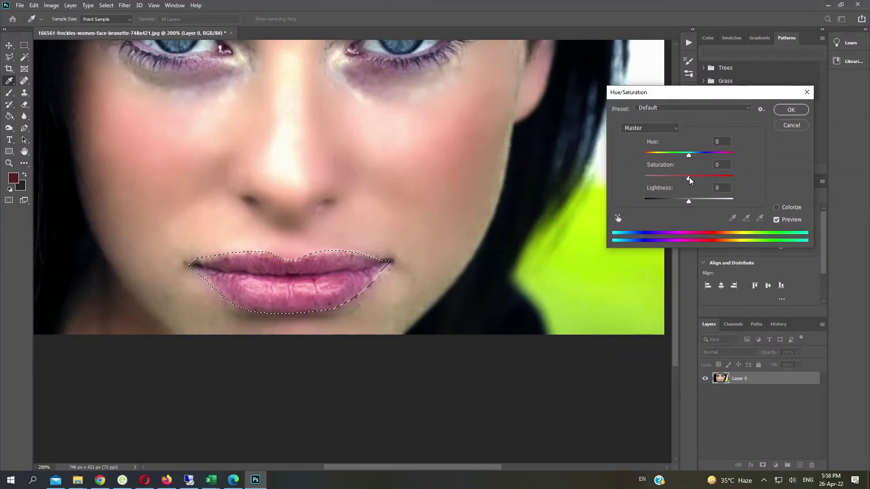
mouse_move(689, 178)
mouse_down()
mouse_move(705, 180)
mouse_move(689, 154)
mouse_move(707, 178)
mouse_move(692, 201)
mouse_up()
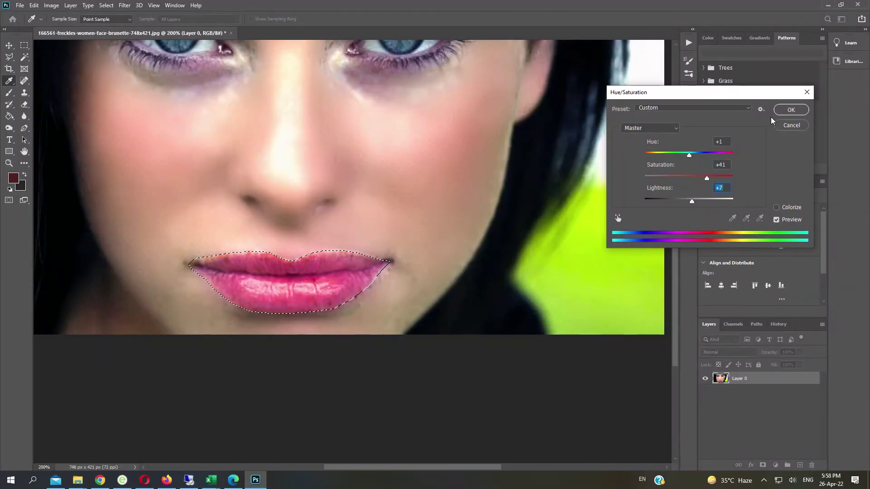
key(Return)
key(l)
key(ctrl+d)
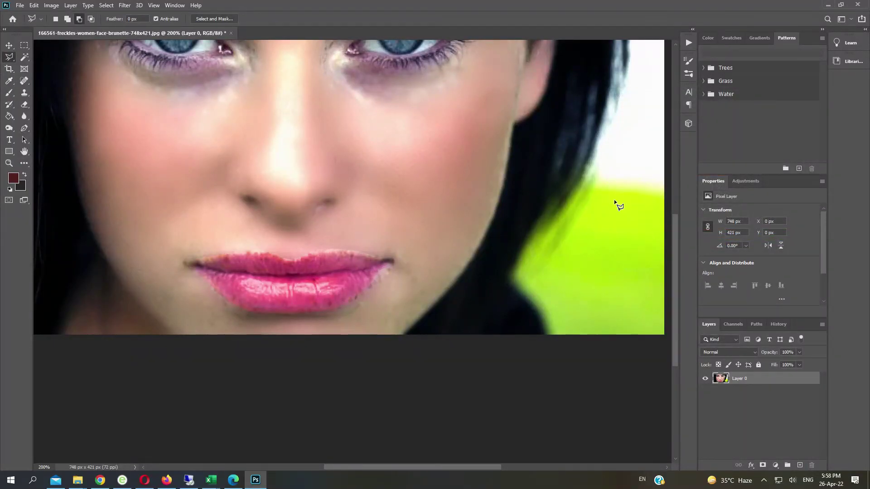
key(ctrl+minus)
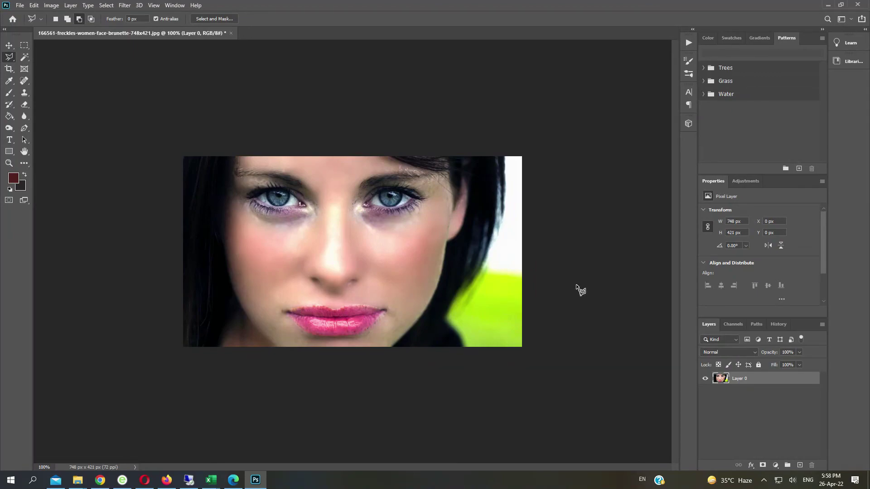
Start Save As for the portrait, saving on this computer as a PSD in Pictures.
key(alt+f)
key(a)
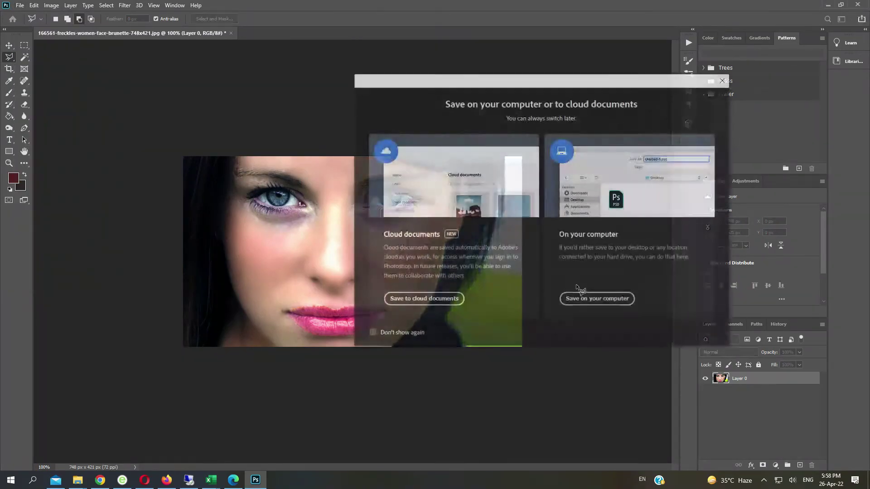
click(608, 303)
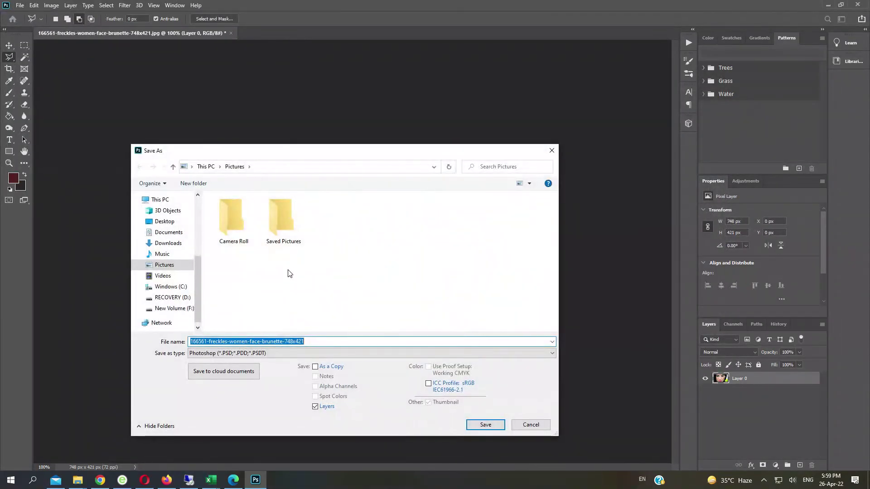